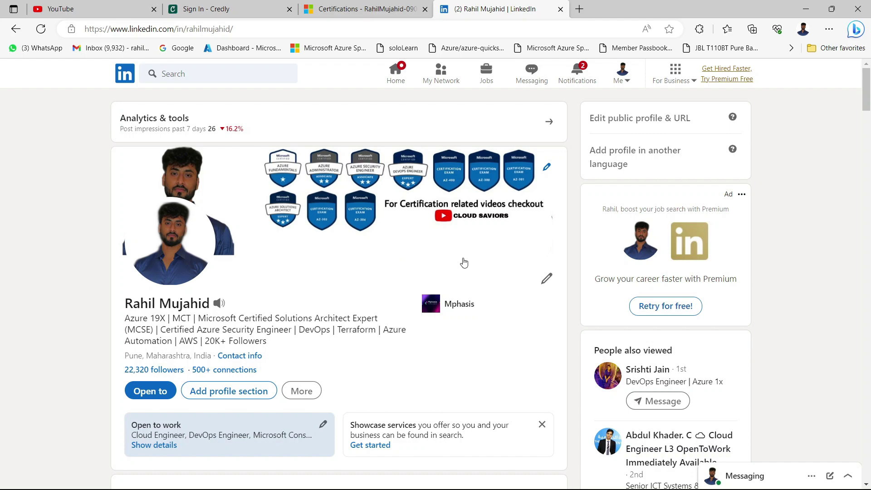
- Scroll the LinkedIn profile down to Licenses & certifications, then back up
scroll(462, 263, "down", 4)
scroll(460, 290, "down", 6)
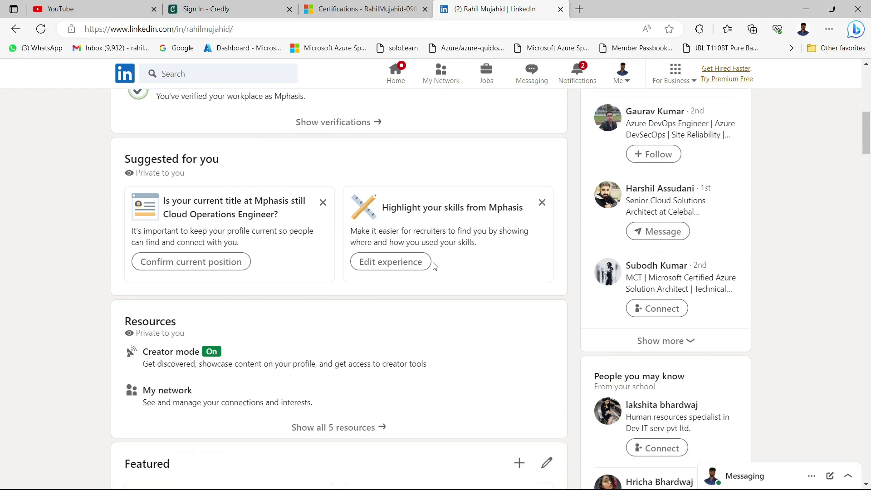
scroll(416, 301, "down", 4)
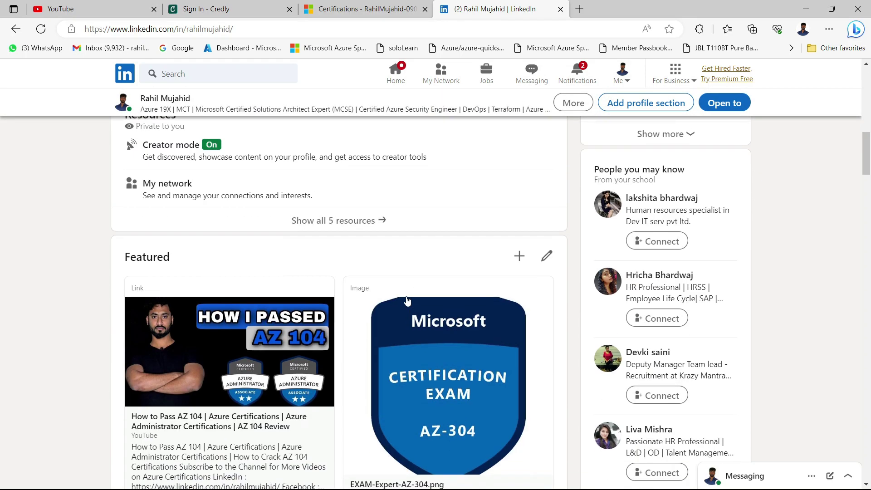
scroll(405, 271, "down", 4)
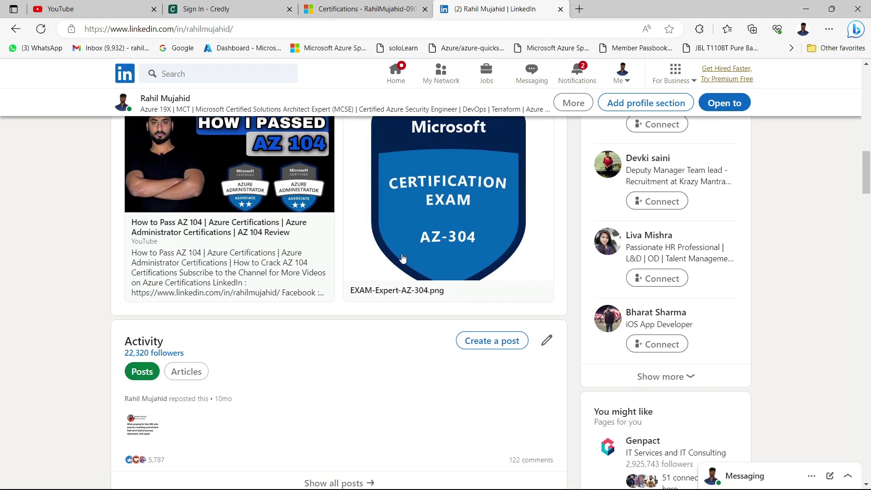
scroll(389, 251, "down", 3)
scroll(372, 250, "down", 15)
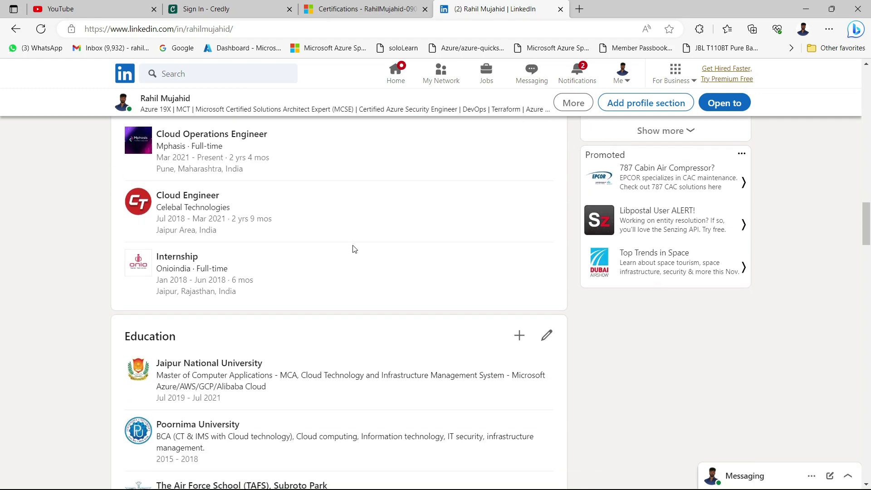
scroll(355, 245, "down", 3)
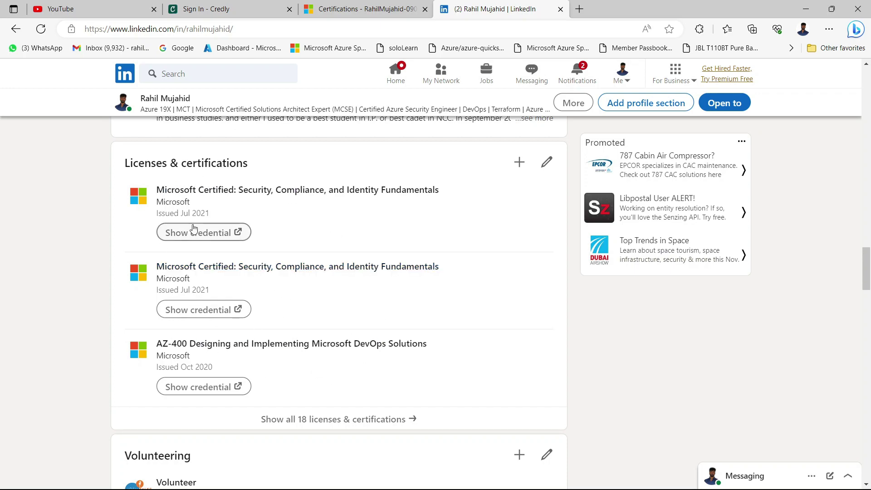
scroll(250, 277, "down", 1)
scroll(249, 274, "up", 20)
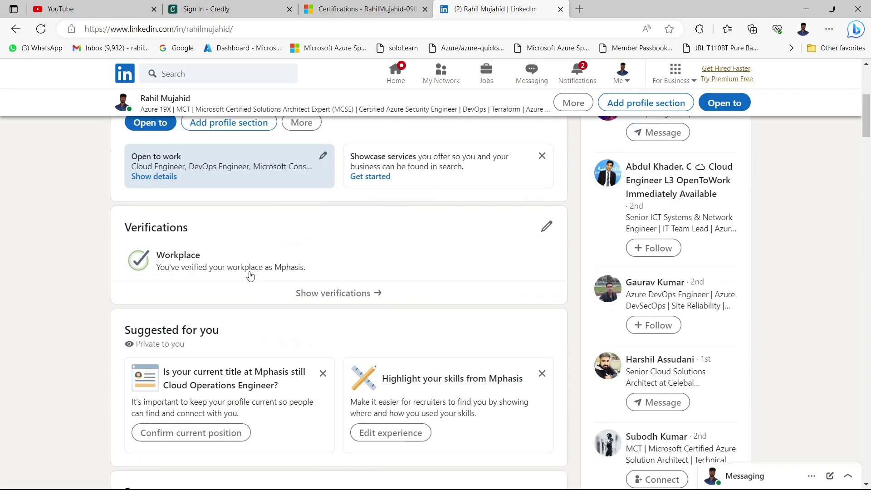
scroll(250, 275, "up", 5)
- Switch to the Credly sign-in tab and dismiss the address bar's recent searches
left_click(222, 9)
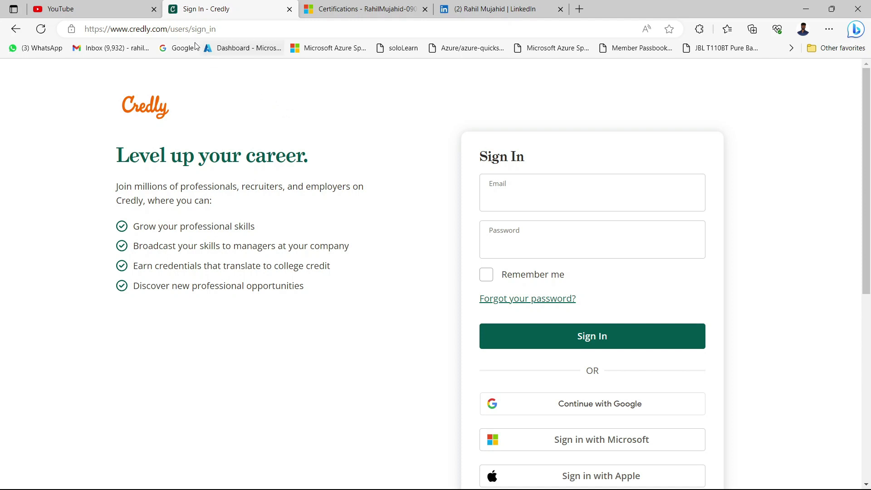
left_click(168, 31)
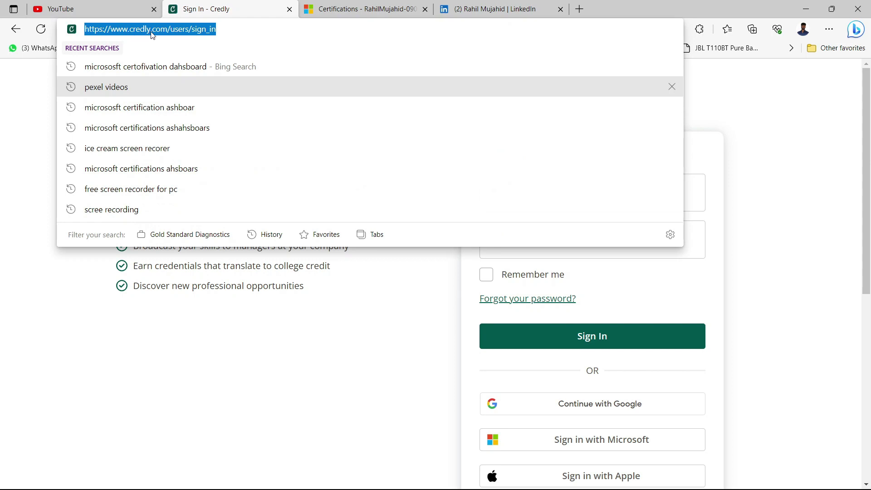
left_click(157, 30)
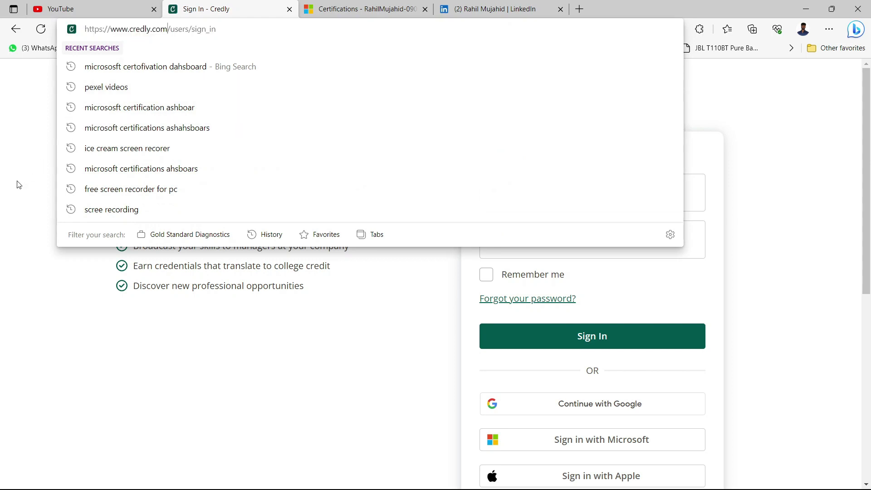
left_click(20, 204)
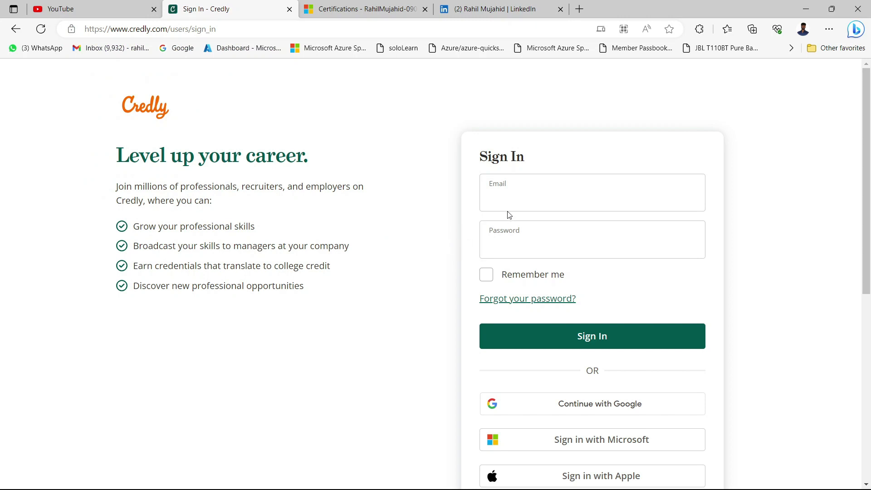
- Fill the saved account e-mail from autofill and type the account password
left_click(517, 202)
left_click(537, 245)
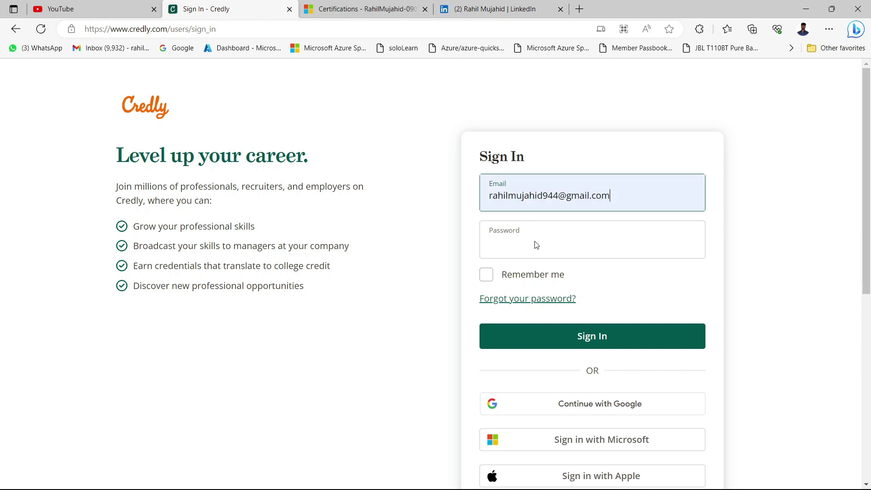
left_click(522, 243)
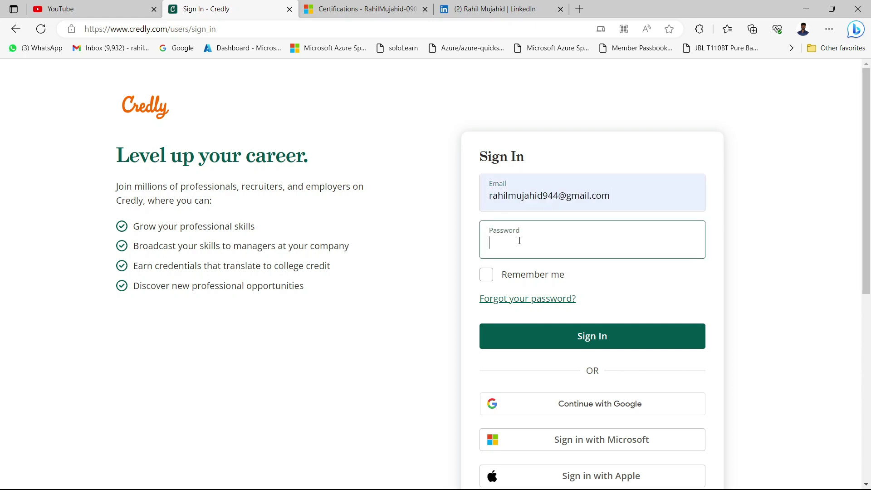
type("****")
- Sign in and scroll the dashboard to the Microsoft Certified Trainer 2023-2024 badge card
left_click(573, 334)
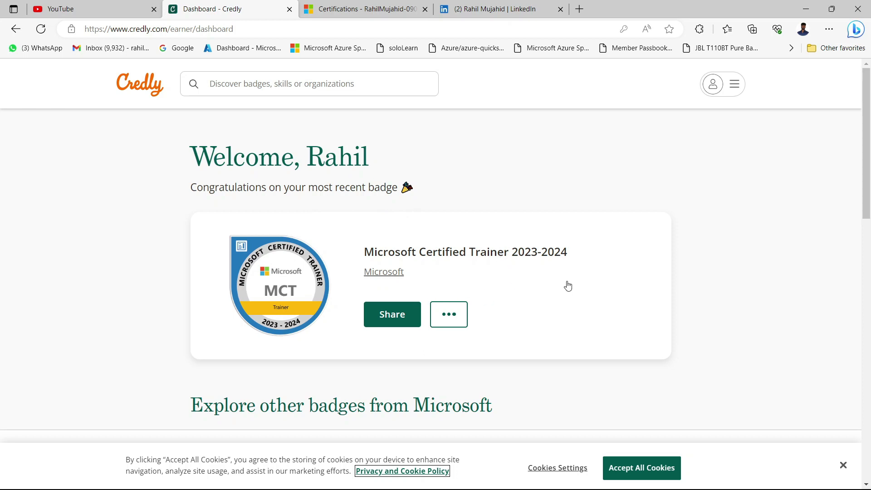
scroll(539, 270, "down", 7)
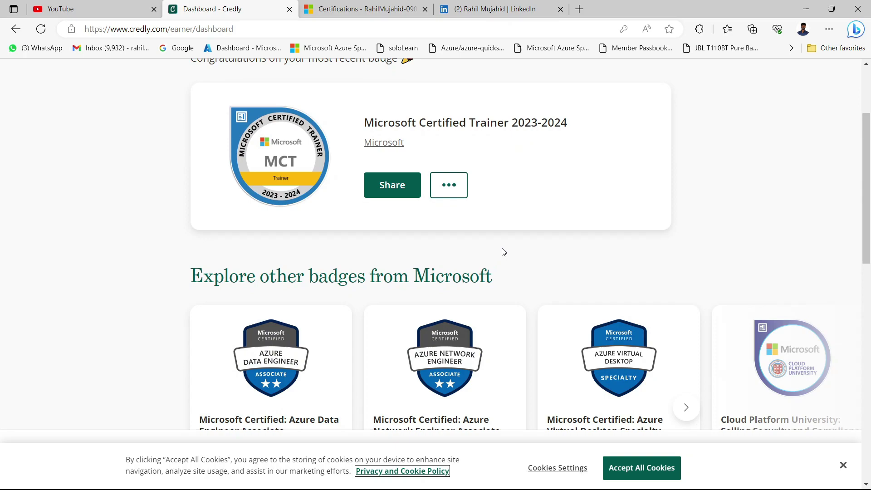
scroll(499, 281, "up", 7)
scroll(500, 282, "down", 8)
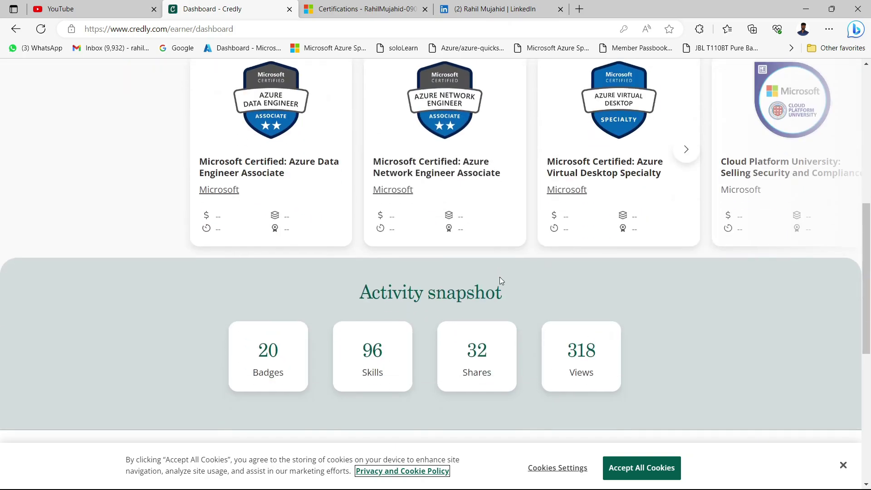
scroll(513, 271, "up", 8)
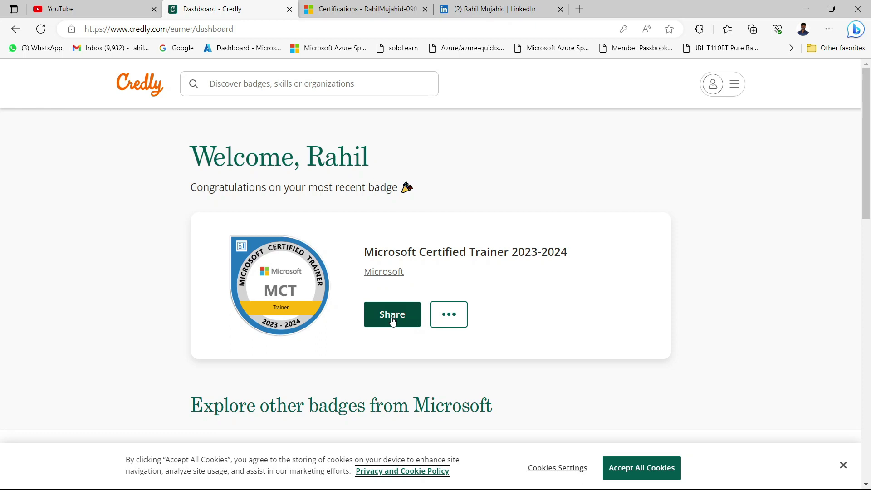
- Check the badge's extra actions, then open Share for Microsoft Certified Trainer 2023-2024
left_click(460, 321)
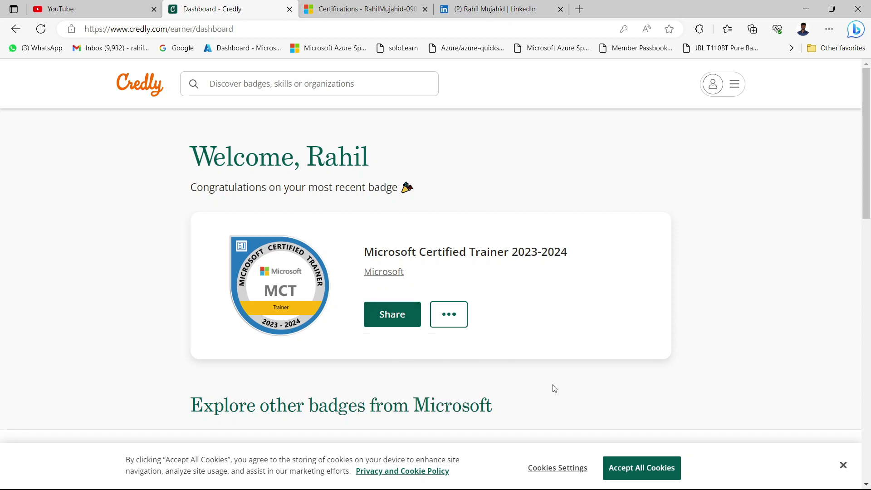
left_click(388, 318)
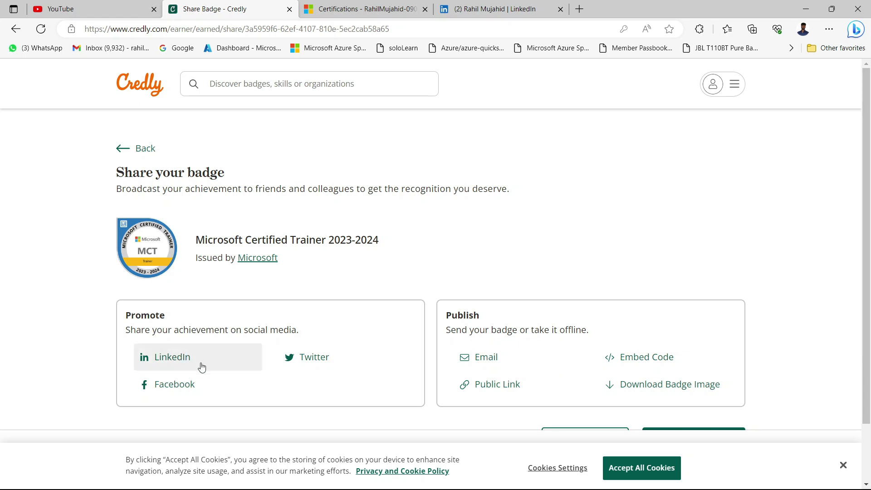
- Choose LinkedIn under Promote, compare the LinkedIn and Microsoft Learn certifications, and return to Credly
left_click(168, 361)
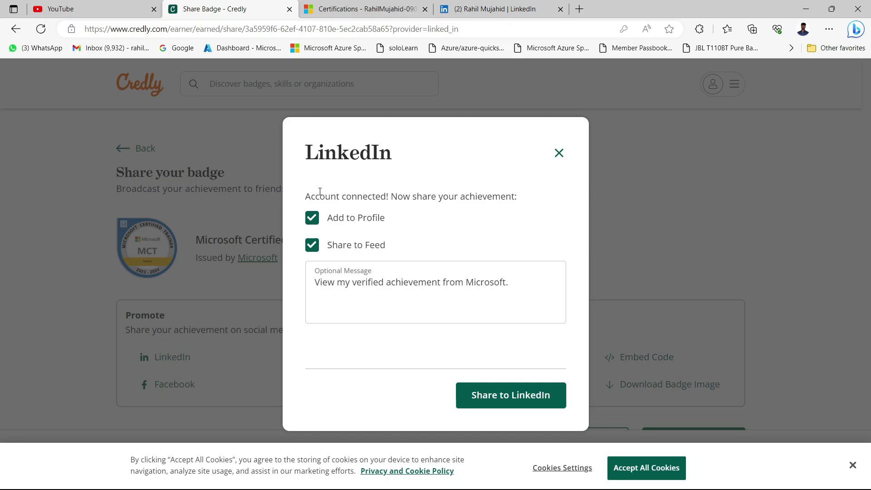
left_click(493, 9)
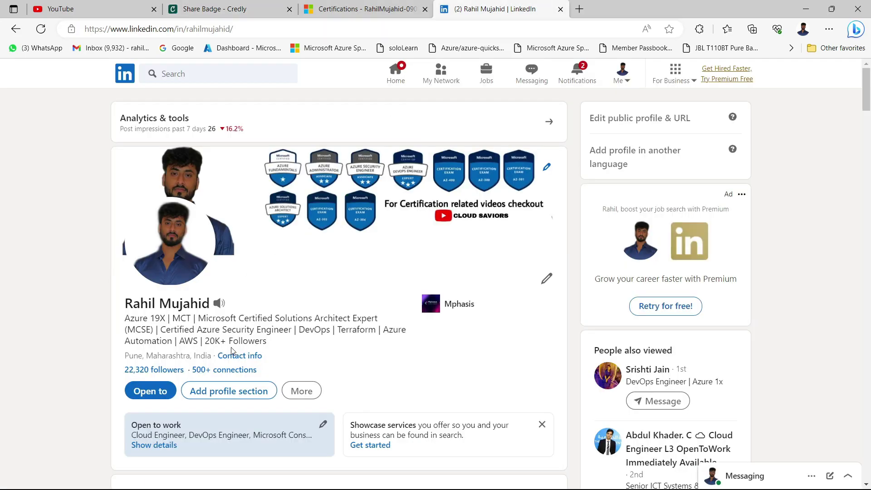
scroll(231, 351, "down", 20)
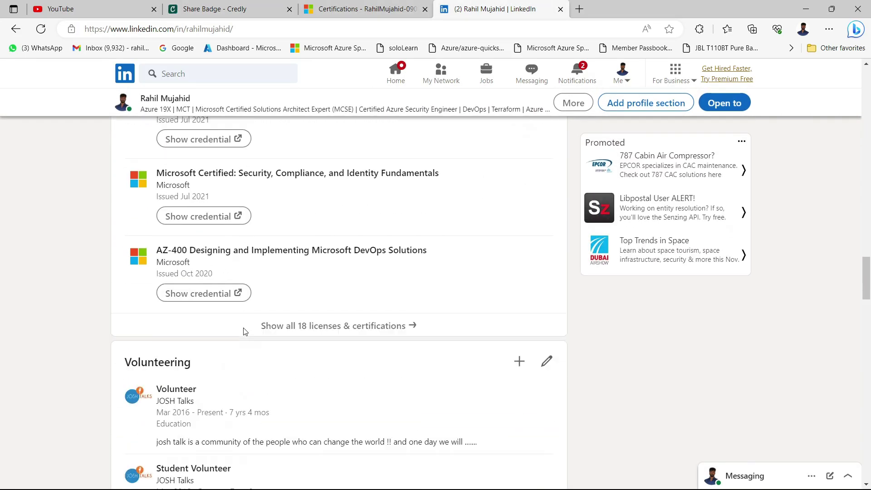
scroll(244, 332, "down", 1)
left_click(359, 9)
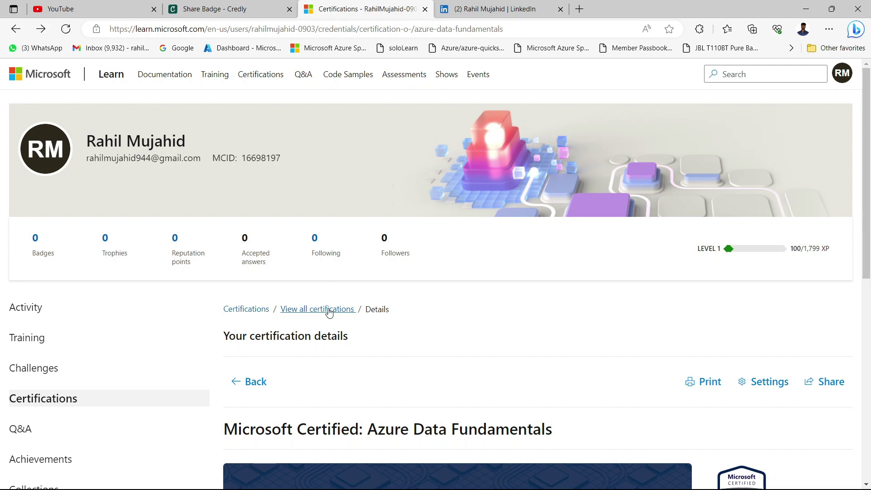
left_click(274, 5)
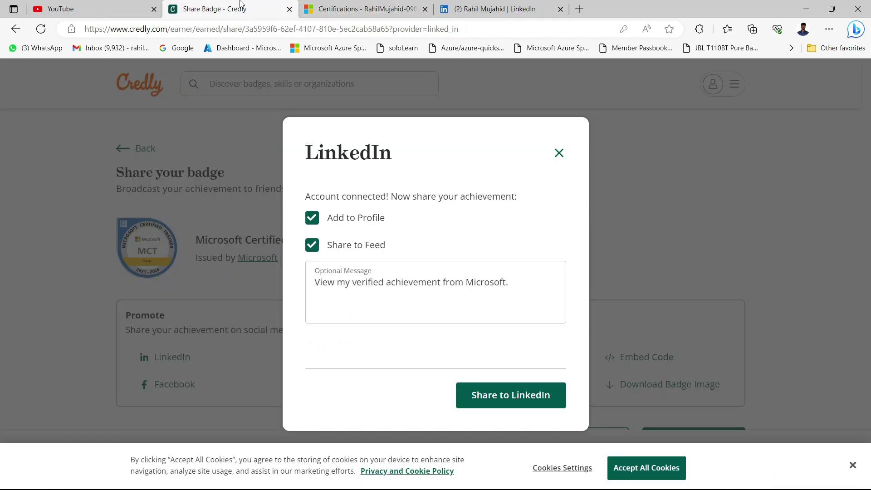
left_click(314, 247)
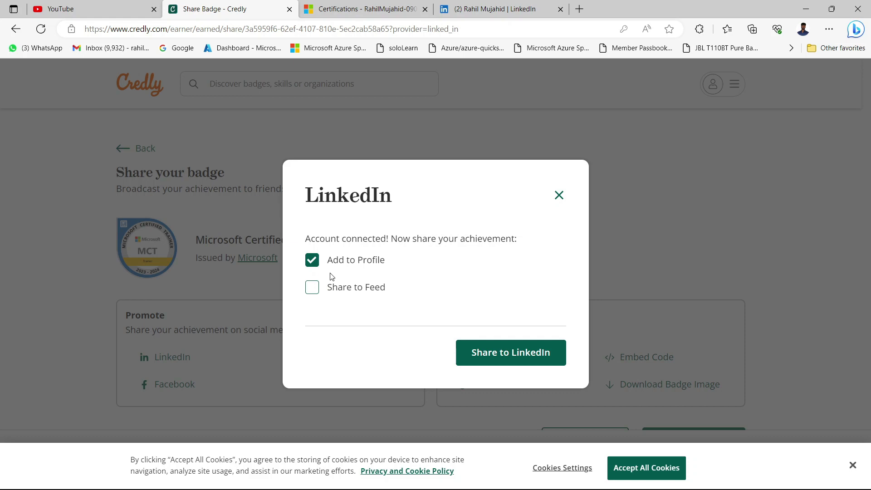
left_click(313, 293)
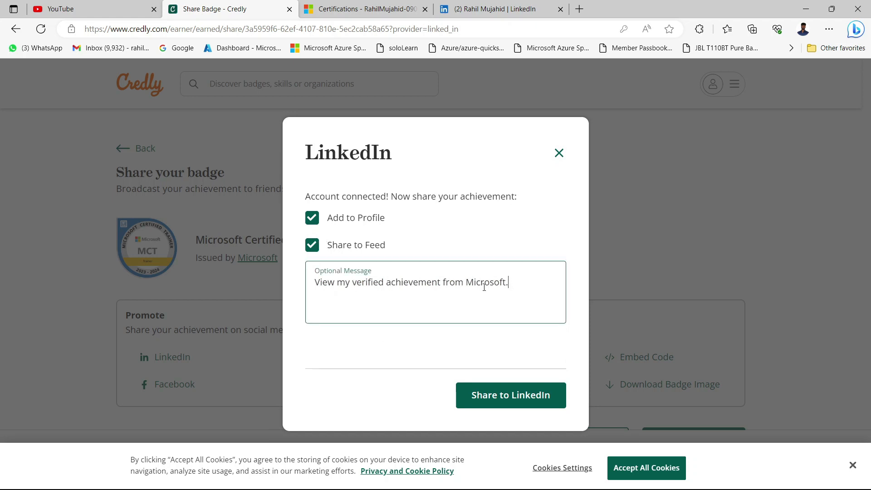
mouse_move(509, 285)
left_mouse_down()
mouse_move(413, 287)
mouse_move(459, 300)
mouse_move(500, 286)
left_mouse_up()
left_click(534, 293)
- Close Credly's LinkedIn dialog and scroll the LinkedIn profile to its 18 certifications
left_click(559, 153)
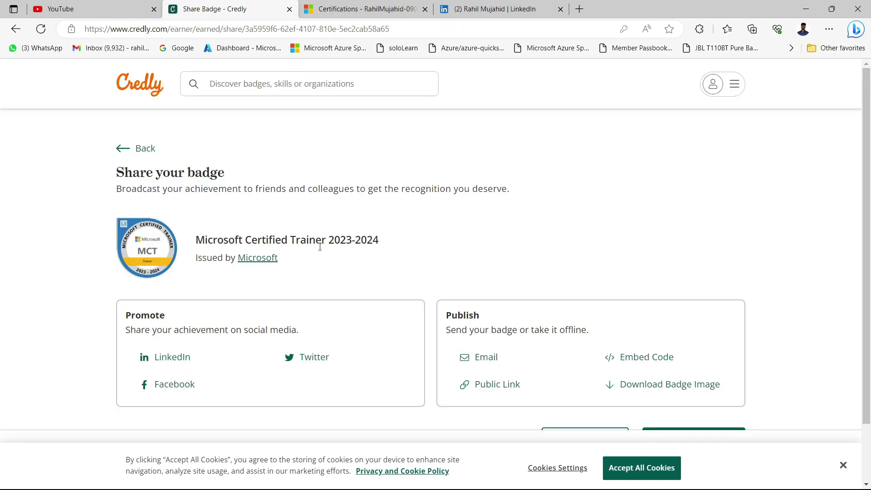
left_click(495, 9)
scroll(330, 292, "up", 3)
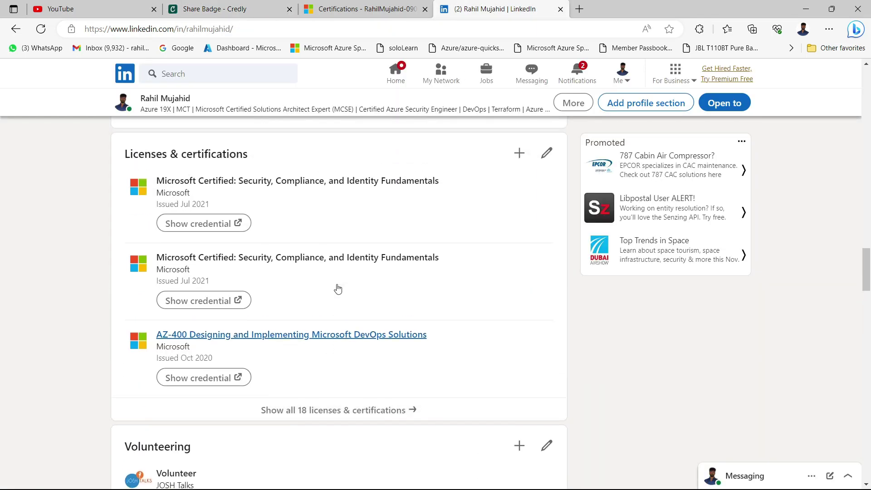
scroll(332, 300, "down", 1)
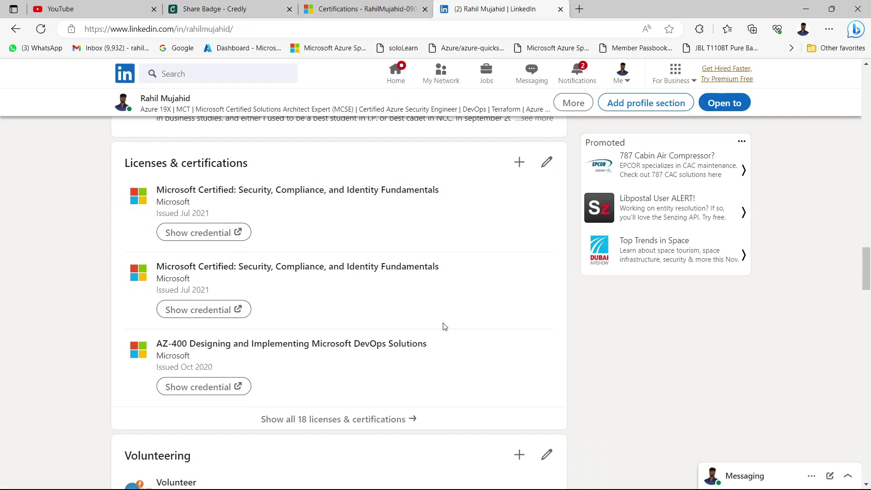